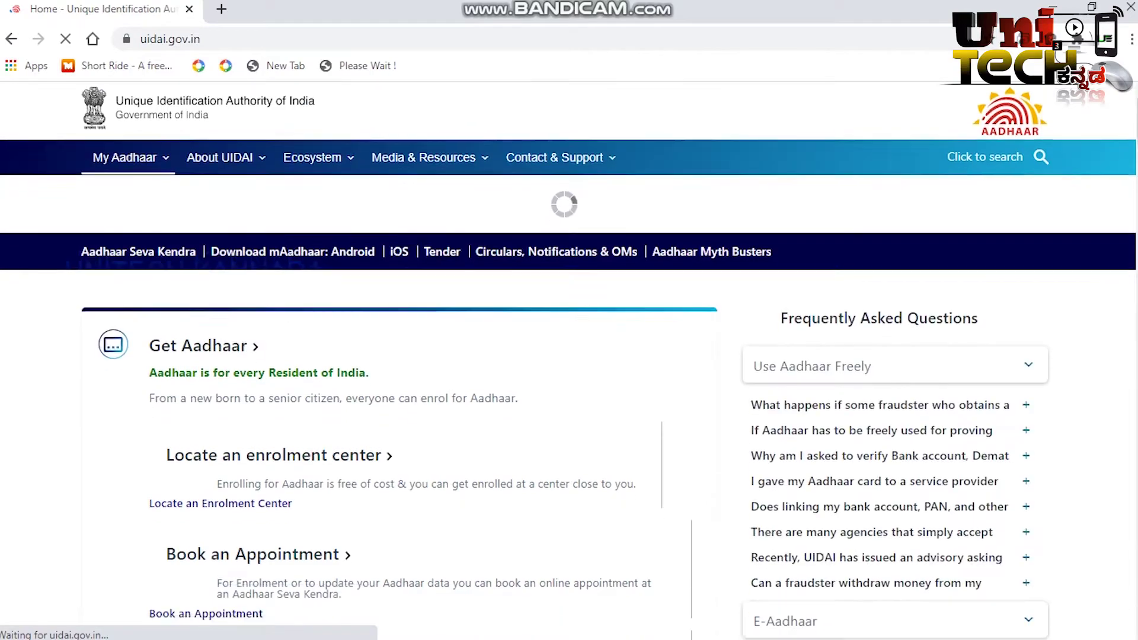
# Step: Launch 'Update Demographics Data Online' from the Update Aadhaar section in a new tab
pyautogui.scroll(-5, 569, 355)
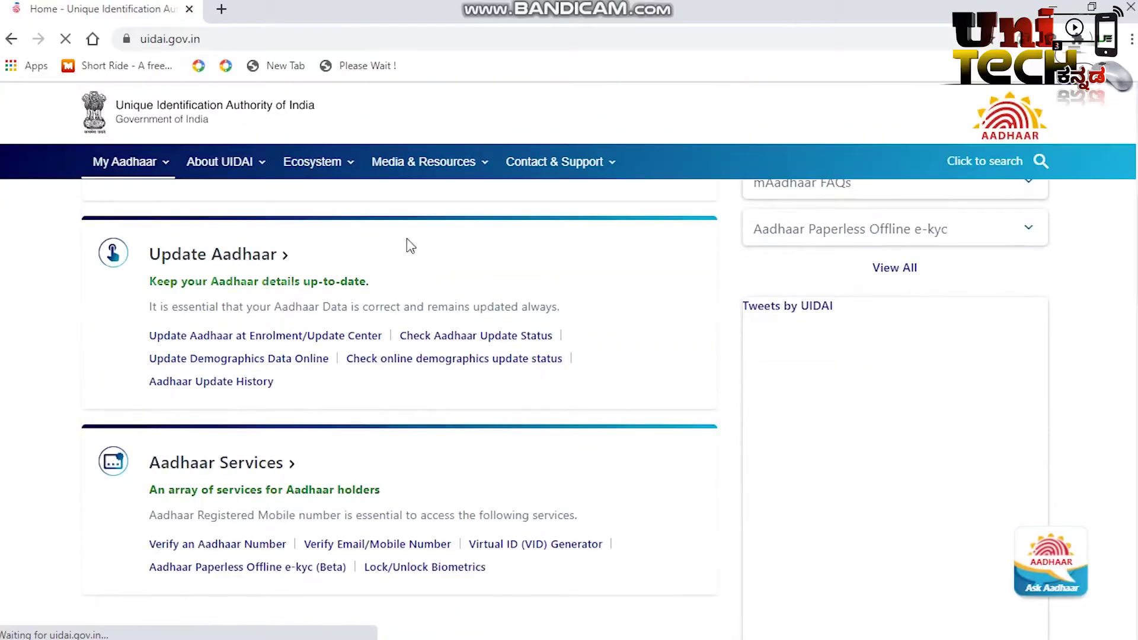
pyautogui.click(242, 177)
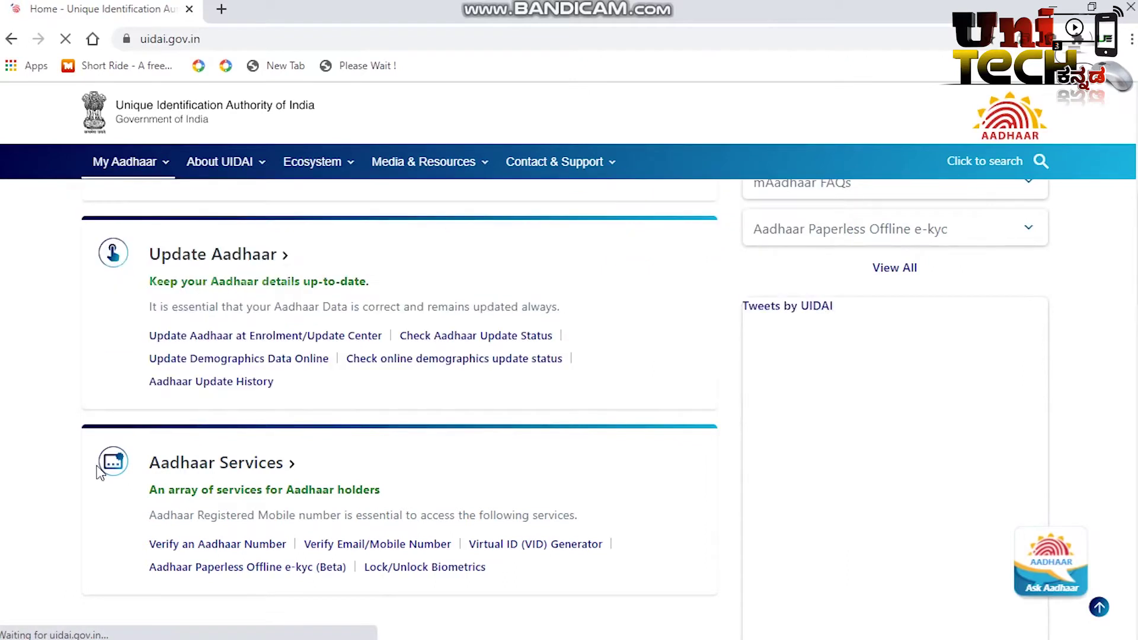
pyautogui.click(200, 359)
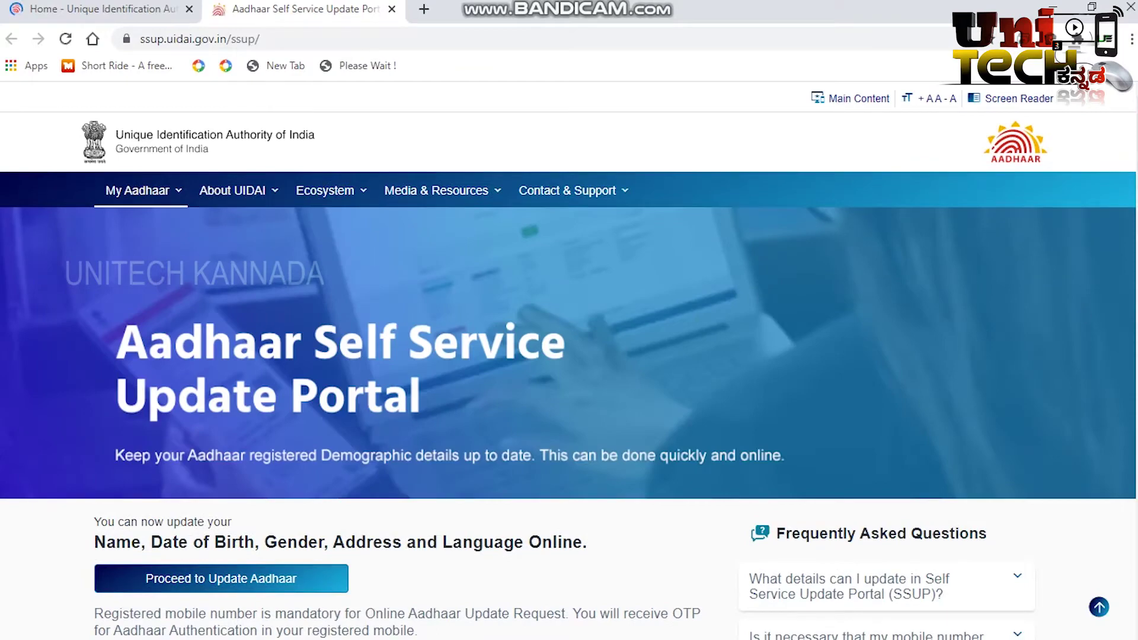
# Step: Choose 'Proceed to Update Aadhaar' to reach the Aadhaar number, captcha and OTP login page
pyautogui.scroll(-5, 569, 356)
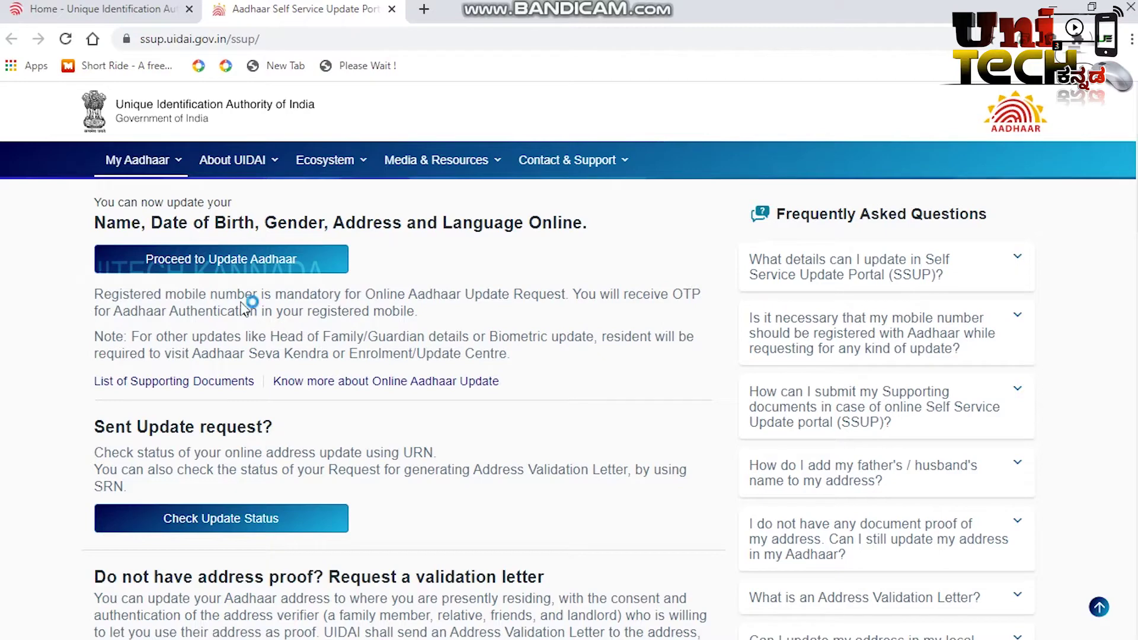
pyautogui.click(239, 266)
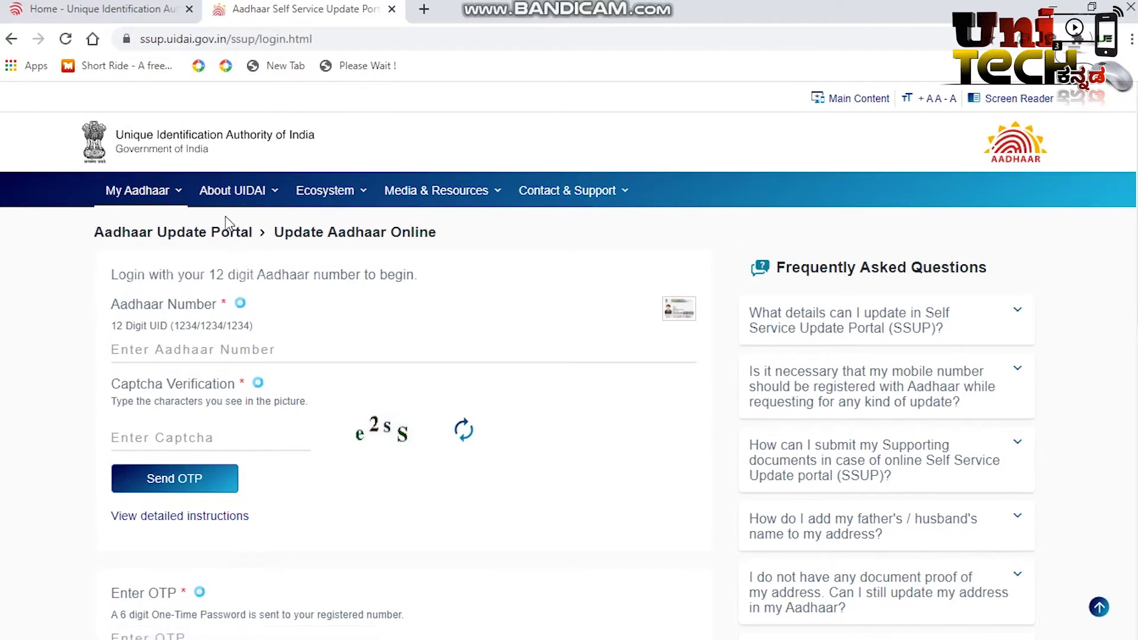
# Step: Enter the Aadhaar number and the captcha characters, then request an OTP to the registered mobile
pyautogui.click(246, 355)
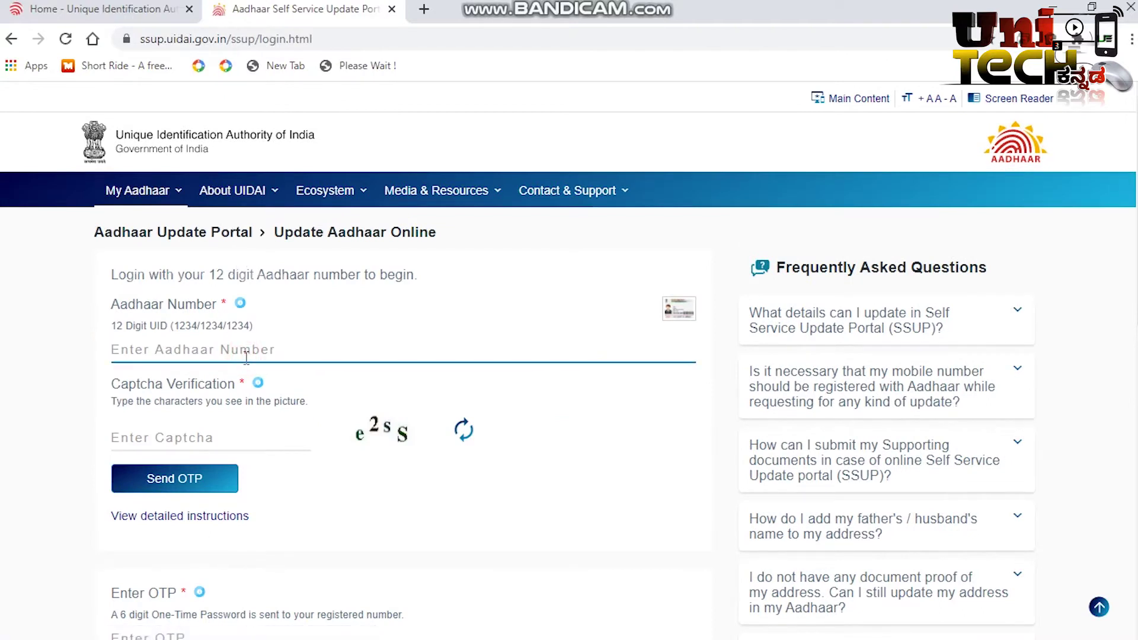
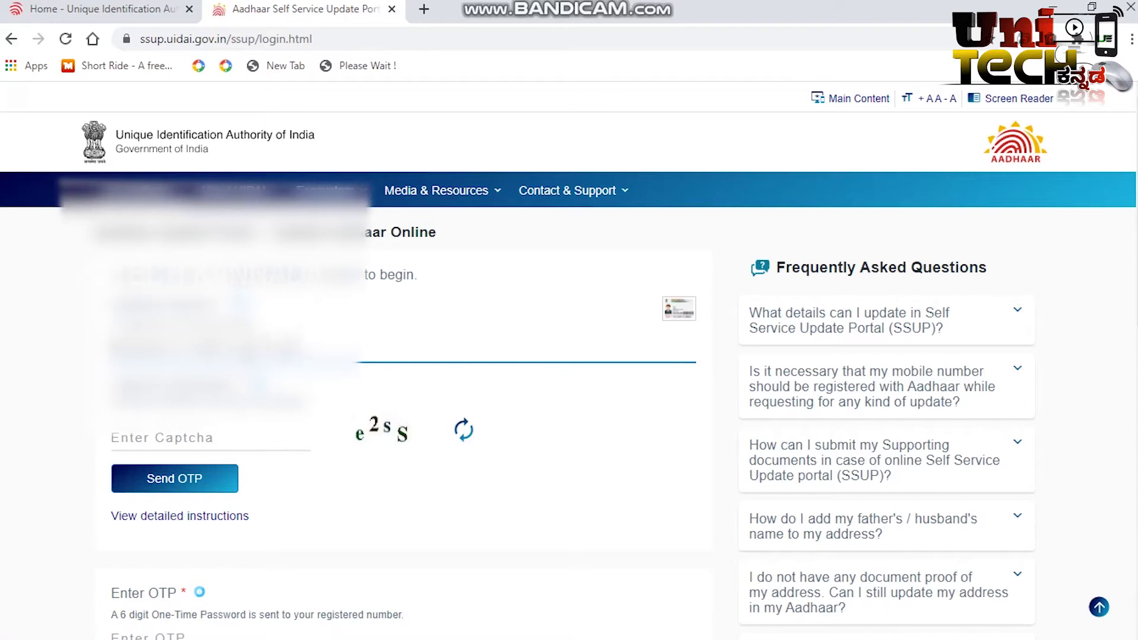
pyautogui.click(206, 440)
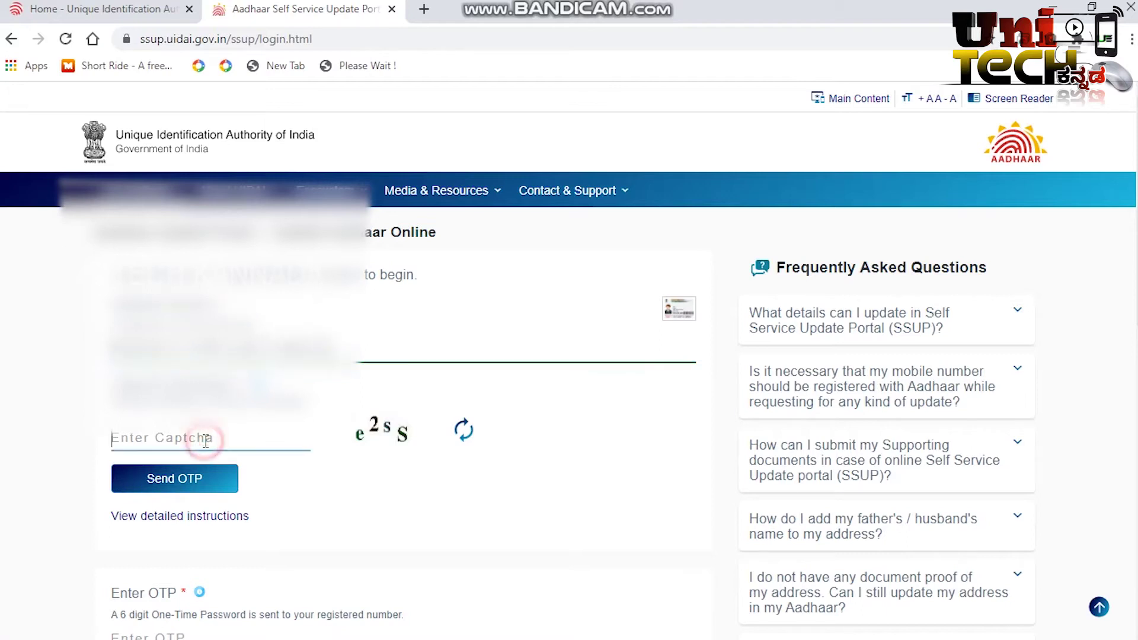
pyautogui.write('e ')
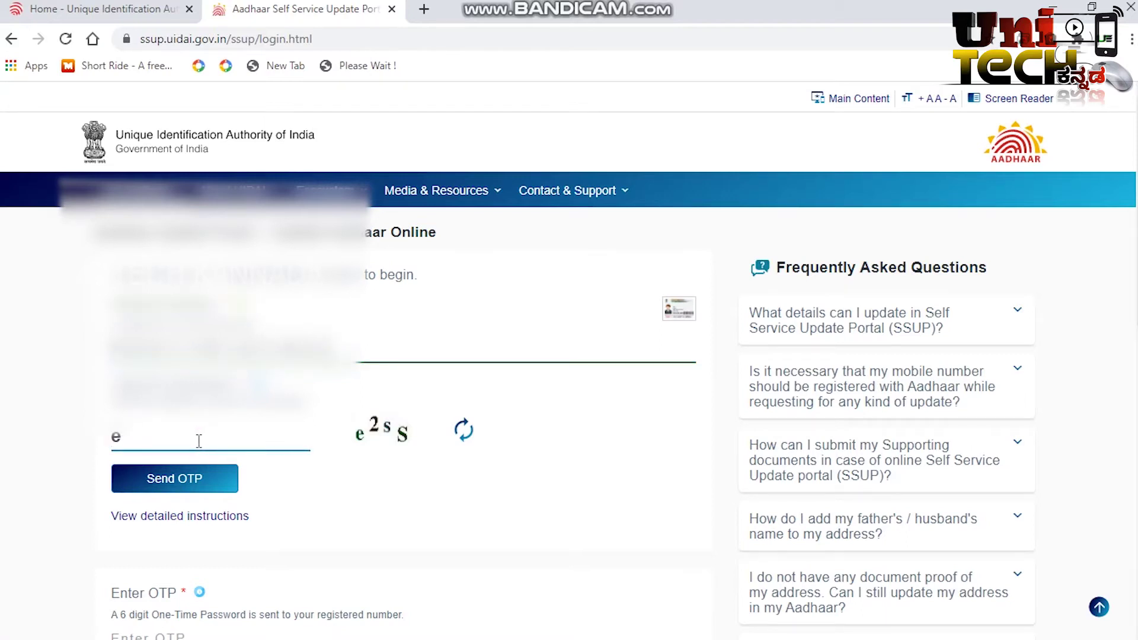
pyautogui.write('2sS')
pyautogui.click(204, 480)
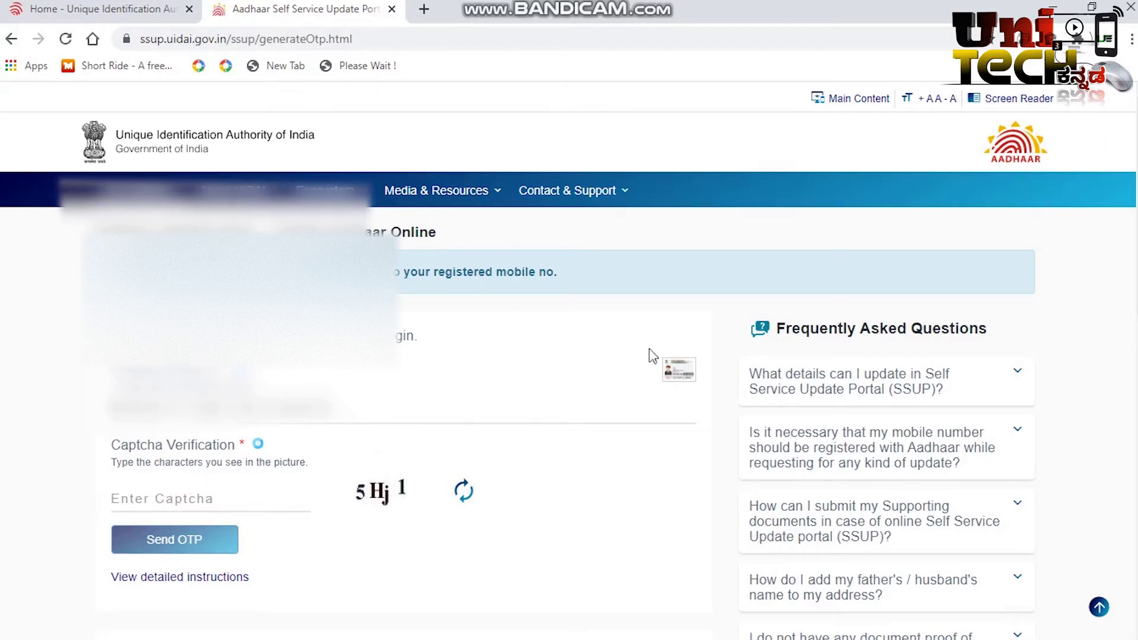
# Step: Log in with the OTP and choose 'Update Demographics Data' to pick fields to change
pyautogui.scroll(-4, 402, 249)
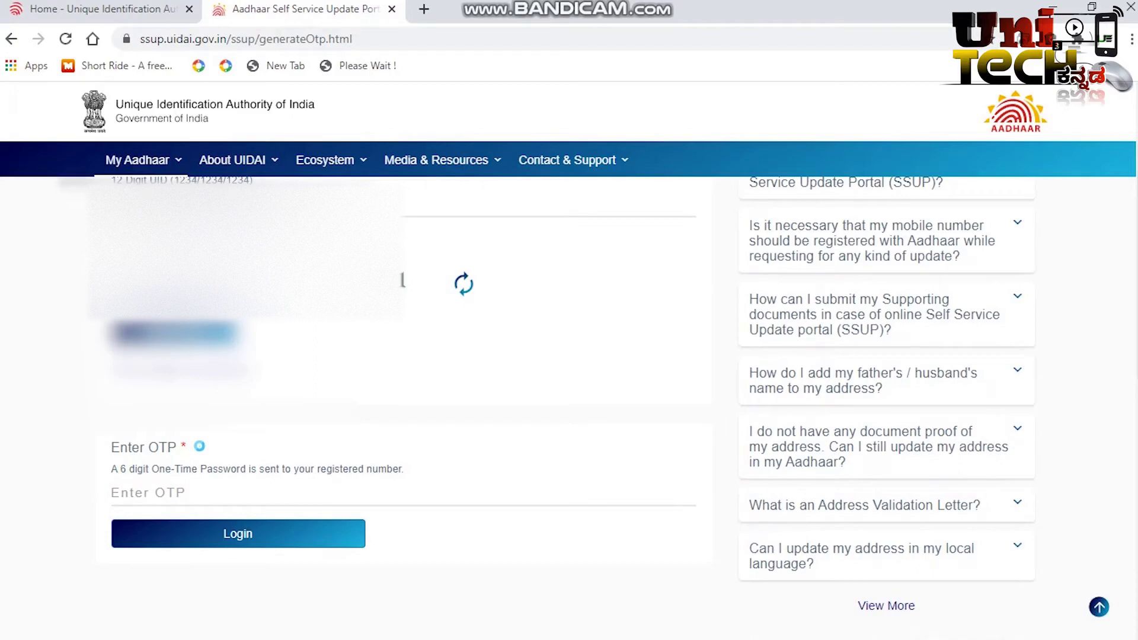
pyautogui.moveTo(415, 208)
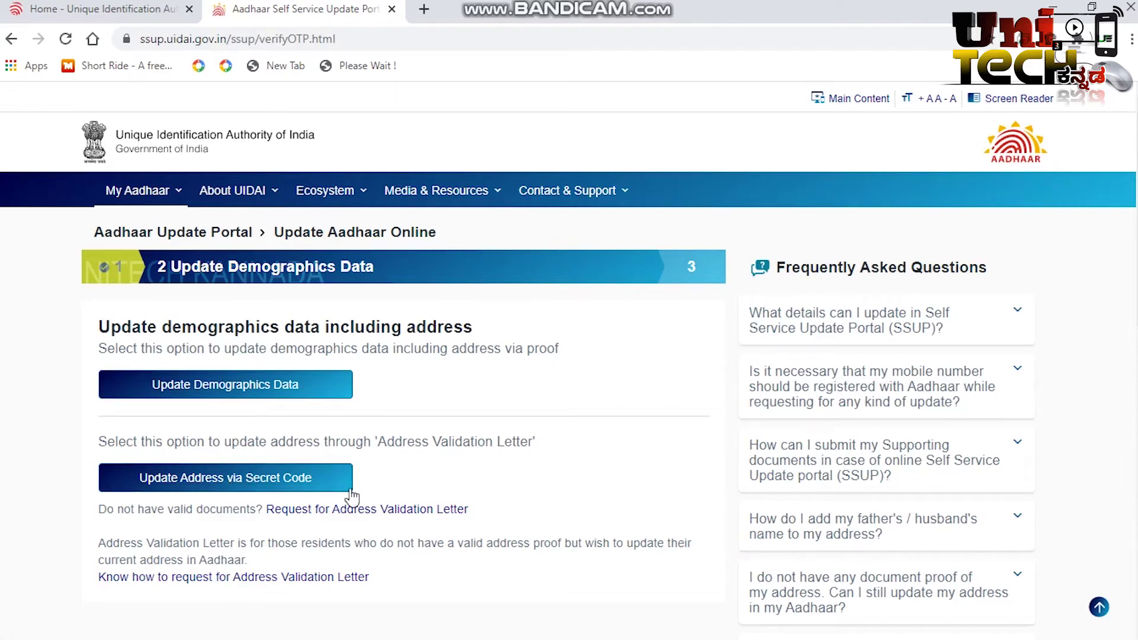
pyautogui.click(248, 392)
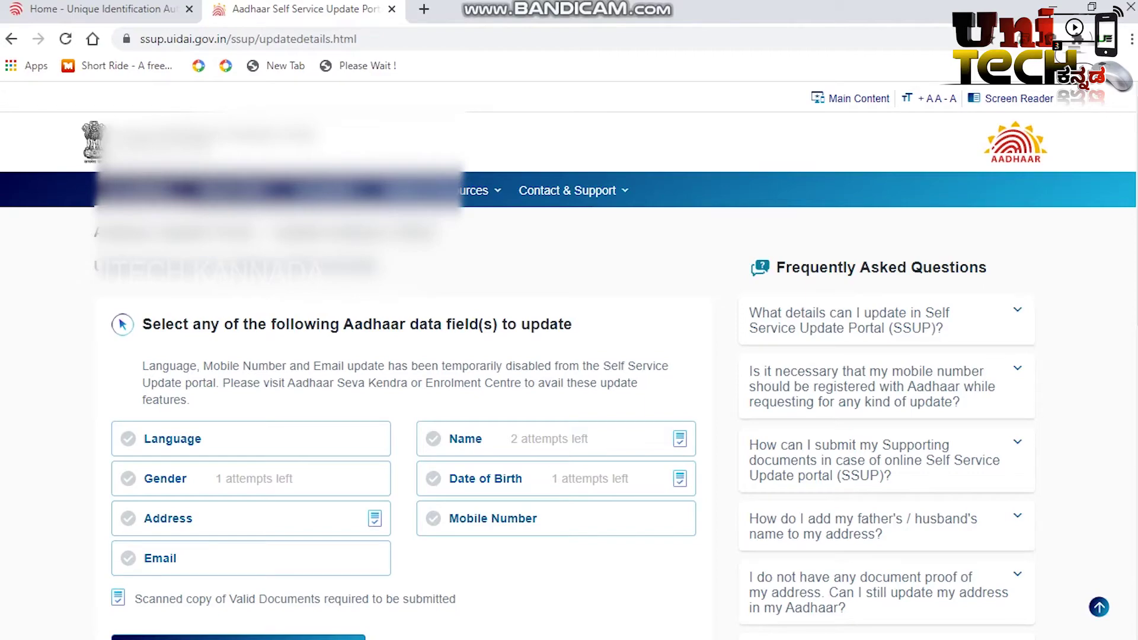
# Step: Leave only Name selected, clearing Address, Gender and Date of Birth, and proceed to the Dear Resident notice
pyautogui.scroll(-2, 570, 356)
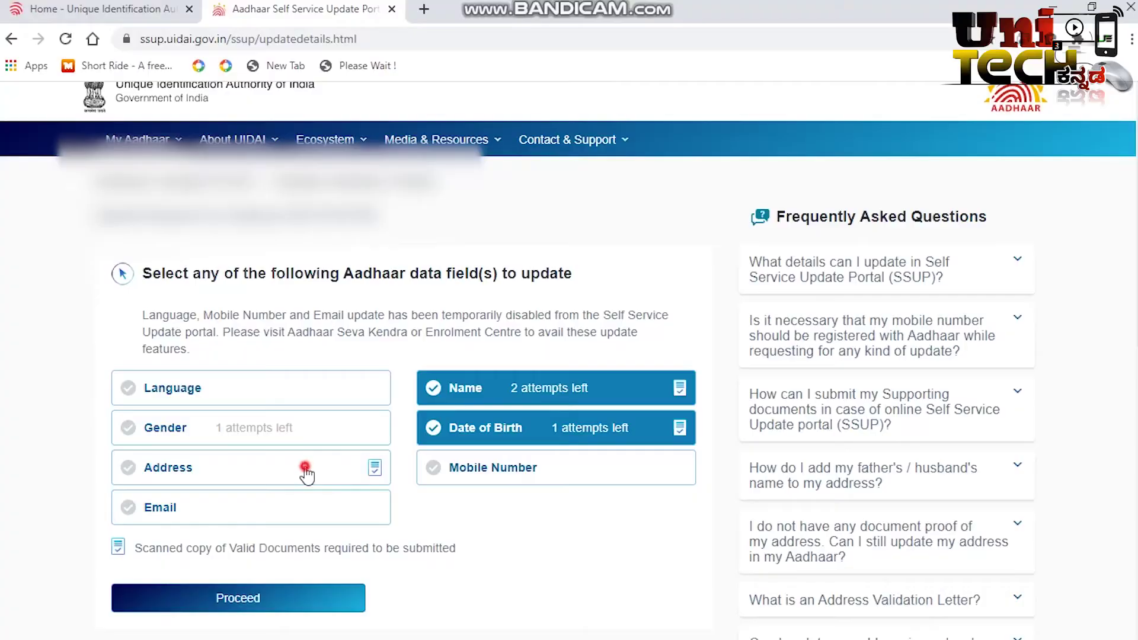
pyautogui.click(302, 467)
pyautogui.click(315, 440)
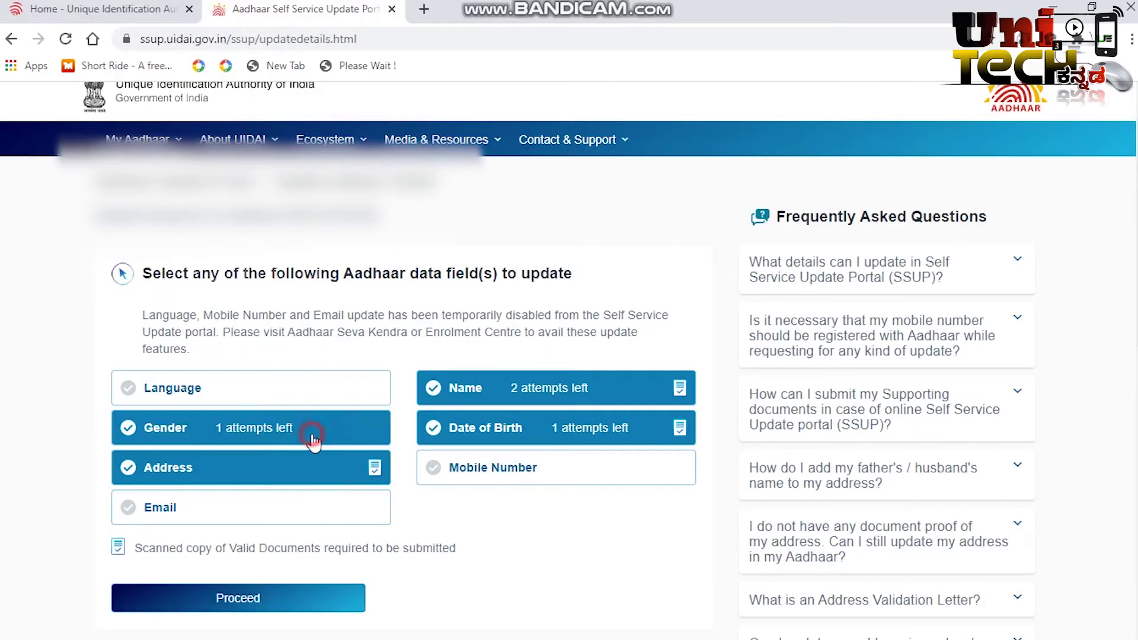
pyautogui.click(511, 467)
pyautogui.click(251, 425)
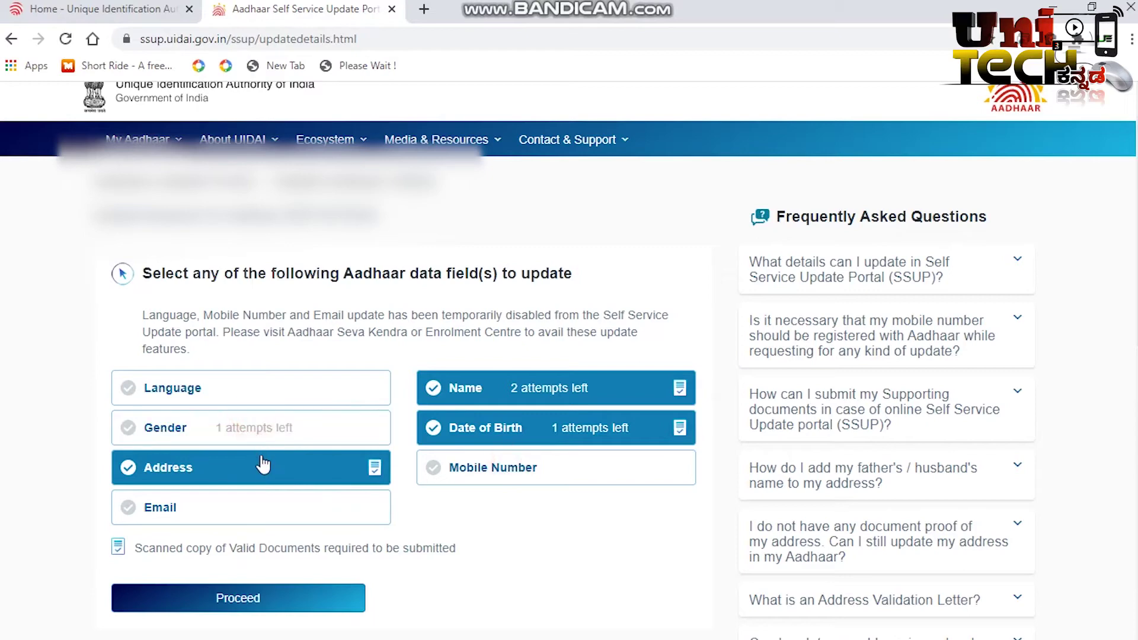
pyautogui.click(260, 457)
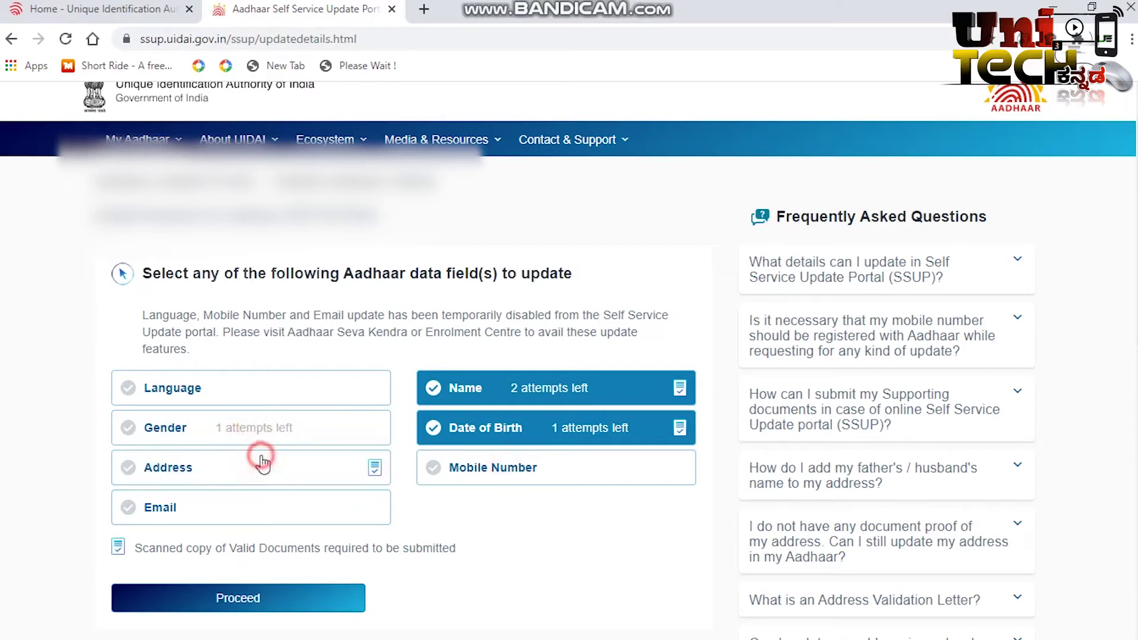
pyautogui.click(450, 431)
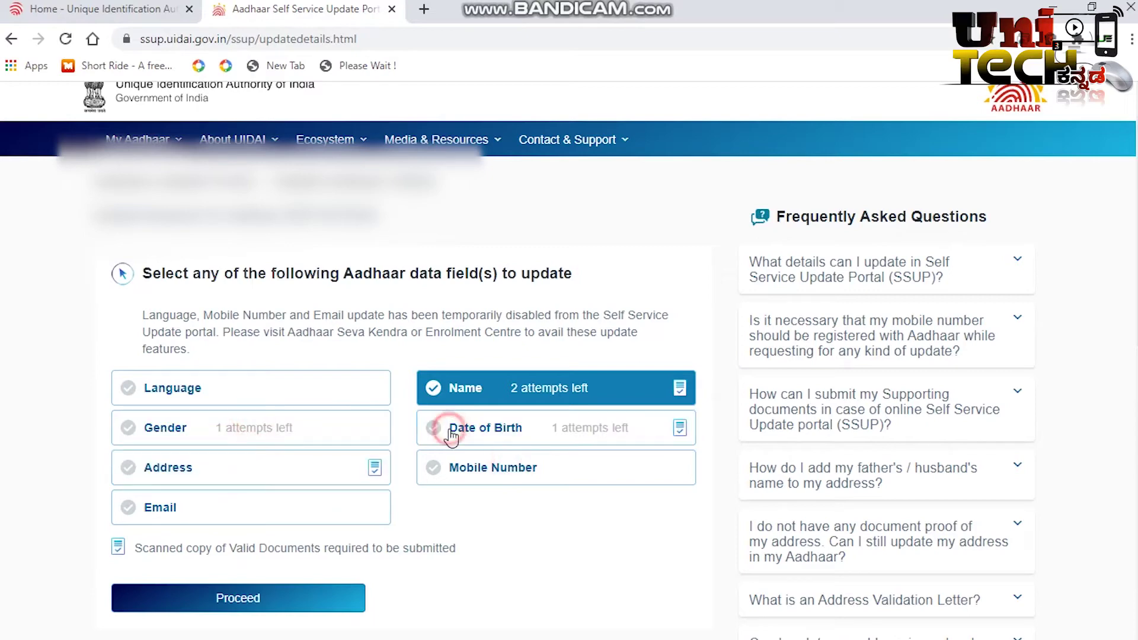
pyautogui.click(329, 600)
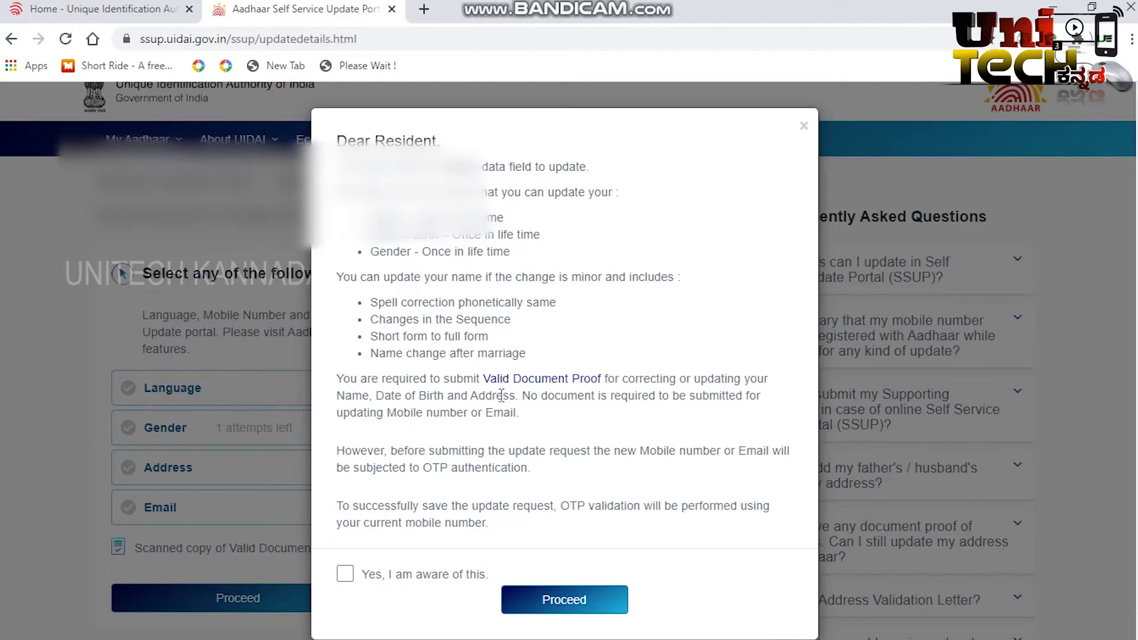
# Step: Tick 'Yes, I am aware of this.' and proceed to the Name update form
pyautogui.click(348, 574)
pyautogui.click(556, 603)
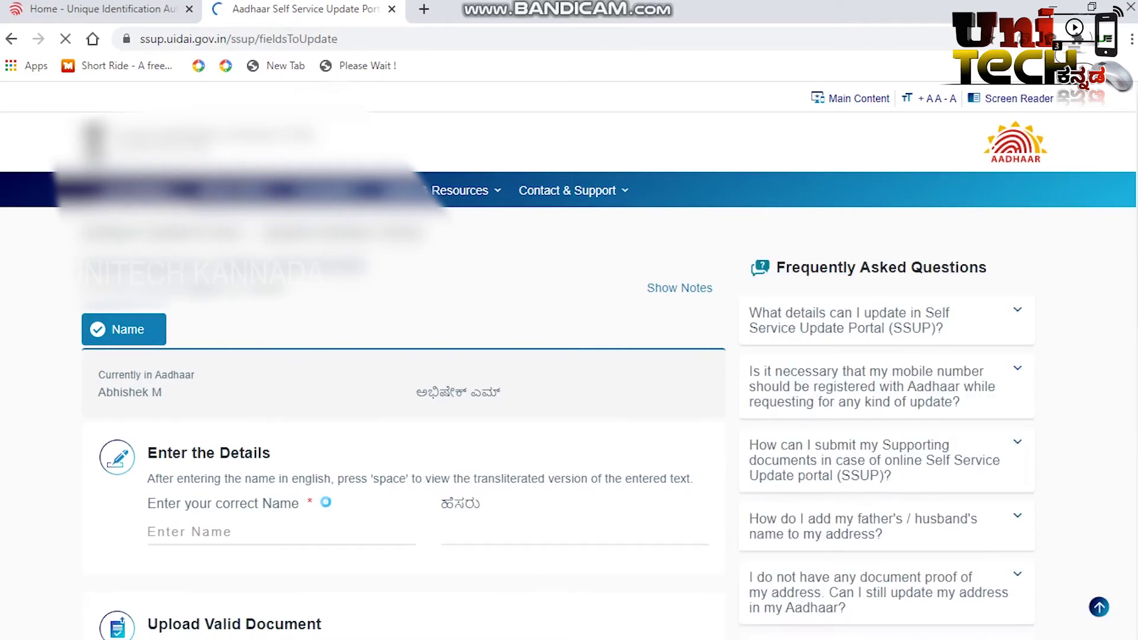
# Step: Type the resident's corrected name in English and fill in its Kannada transliteration
pyautogui.scroll(-3, 569, 356)
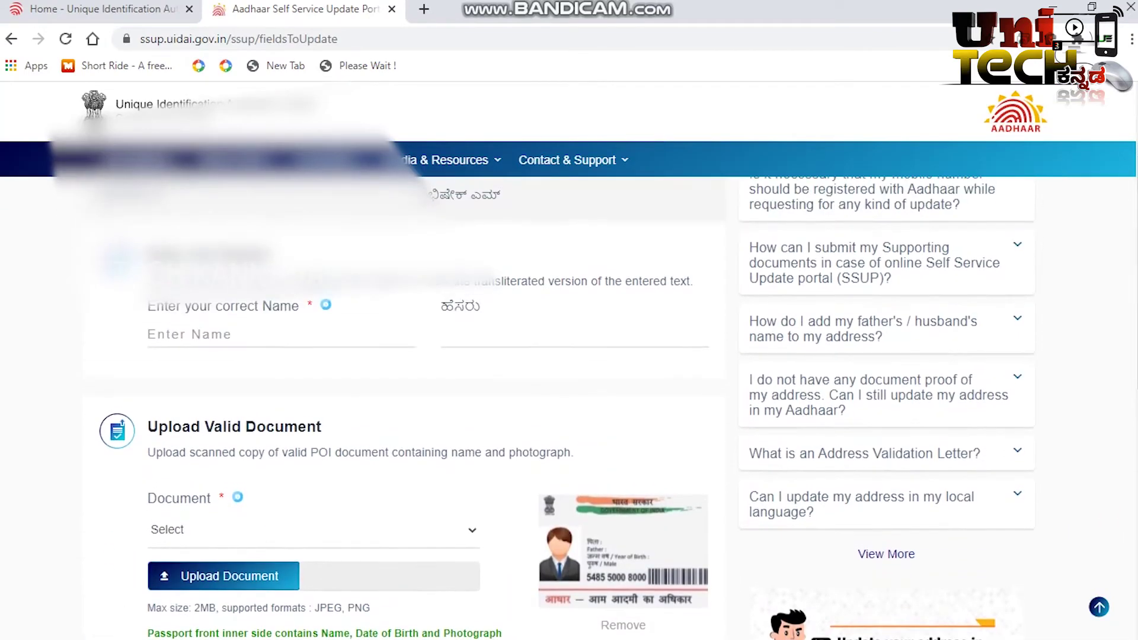
pyautogui.click(196, 329)
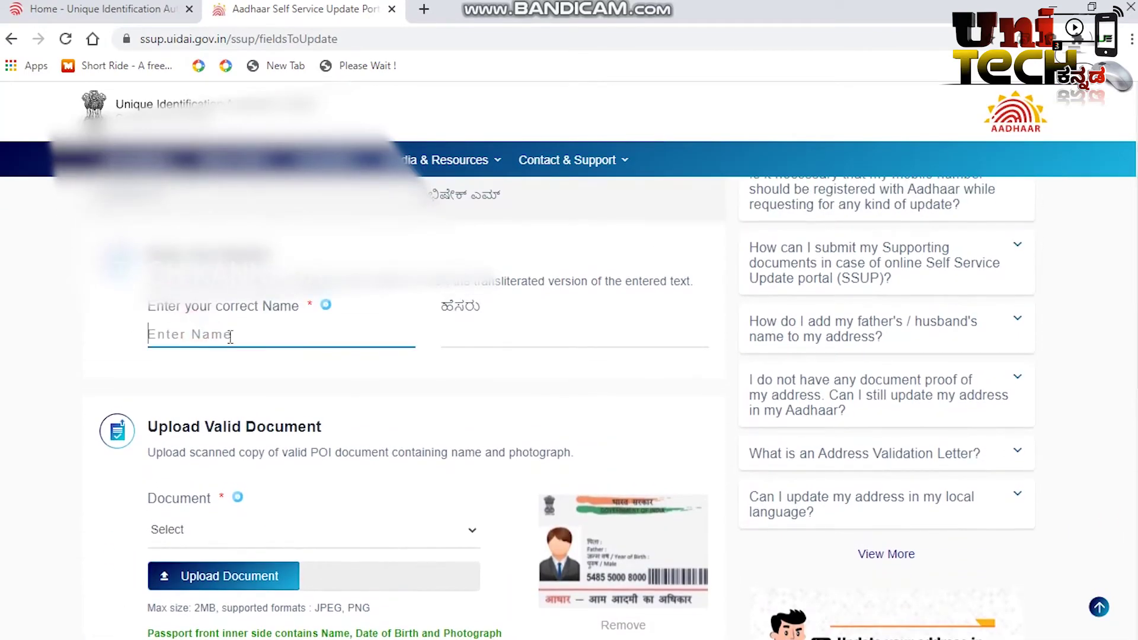
pyautogui.scroll(3, 468, 425)
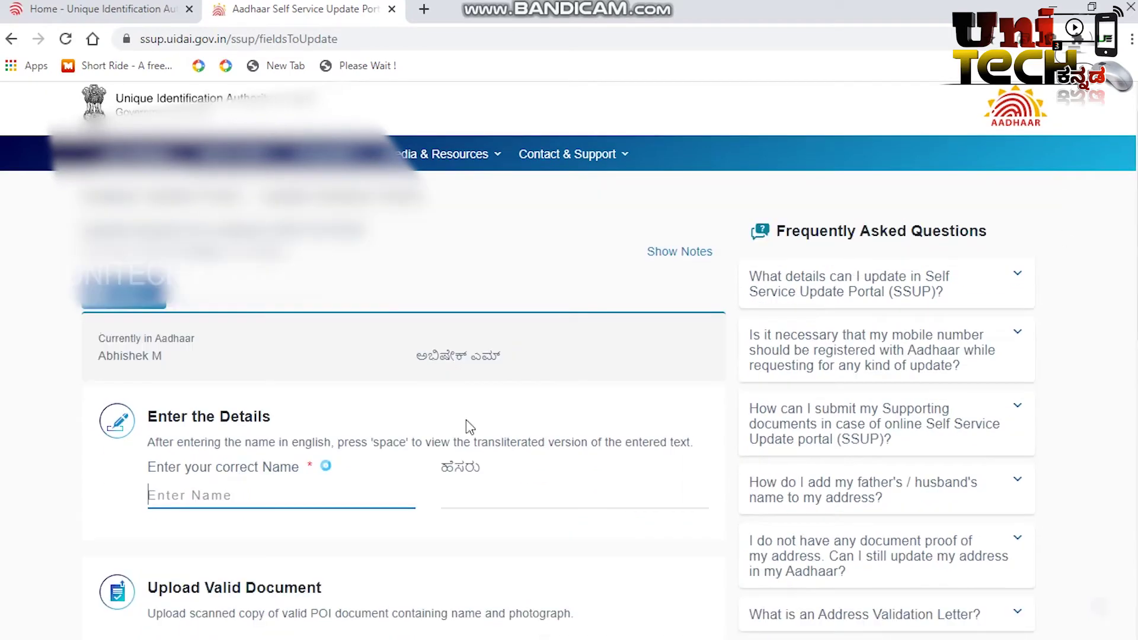
pyautogui.write('ab')
pyautogui.press('BackSpace')
pyautogui.press('BackSpace')
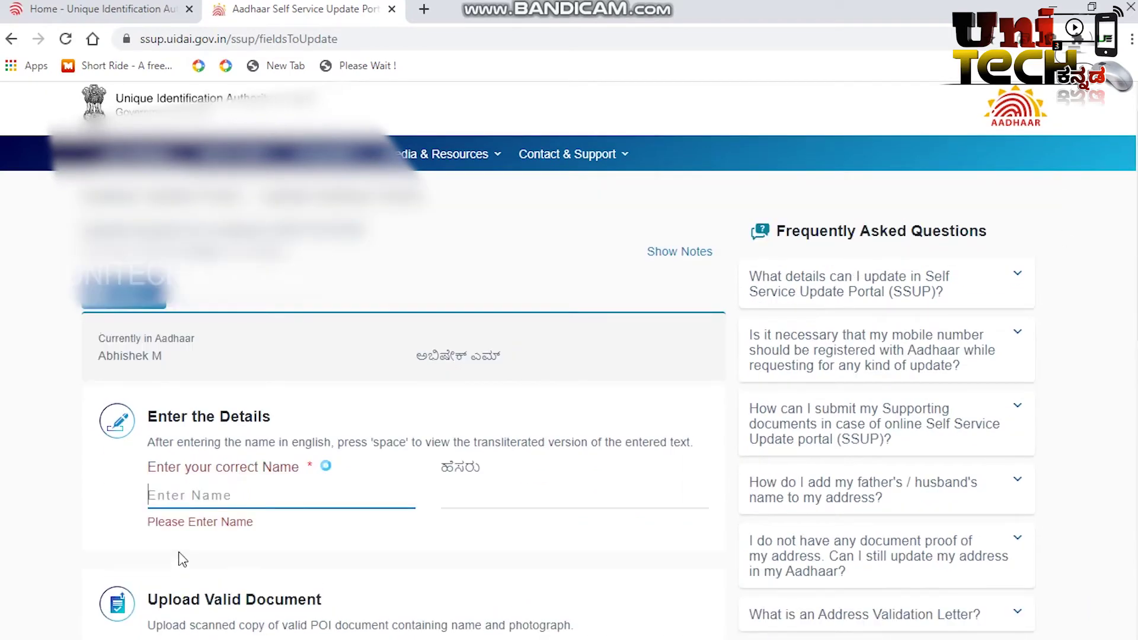
pyautogui.write('Abhishek')
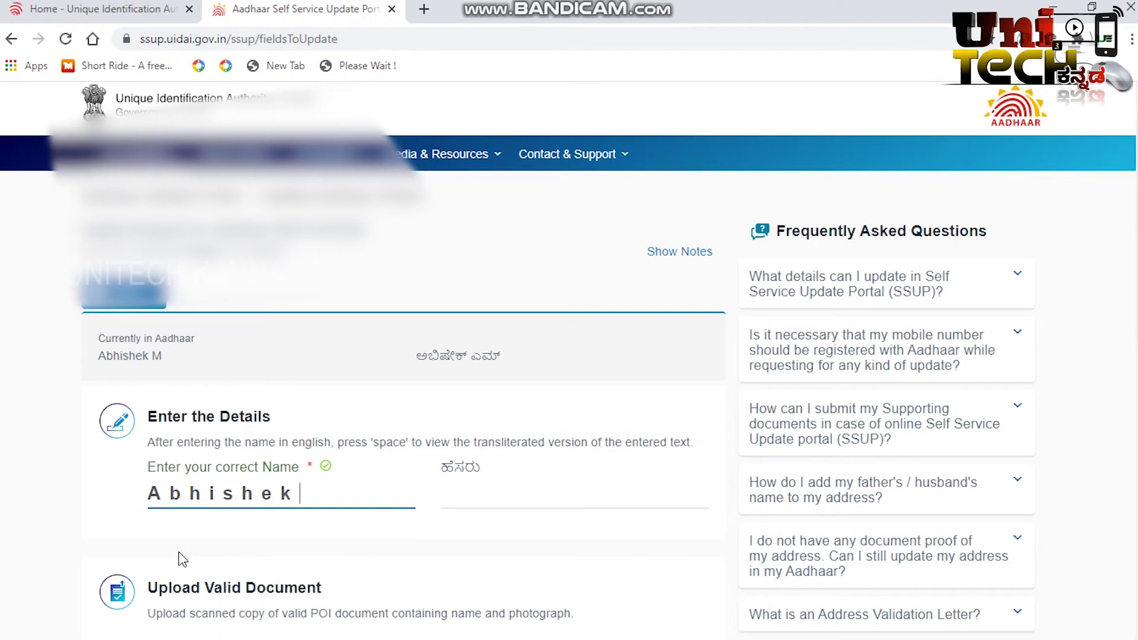
pyautogui.write(' M')
pyautogui.scroll(-3, 552, 299)
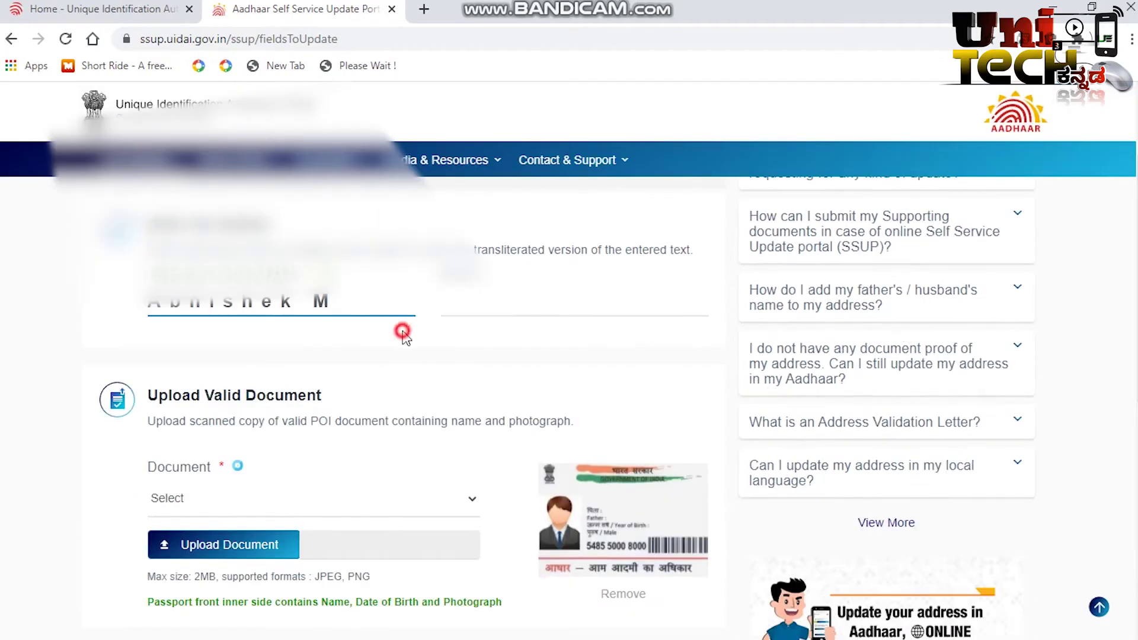
pyautogui.click(481, 296)
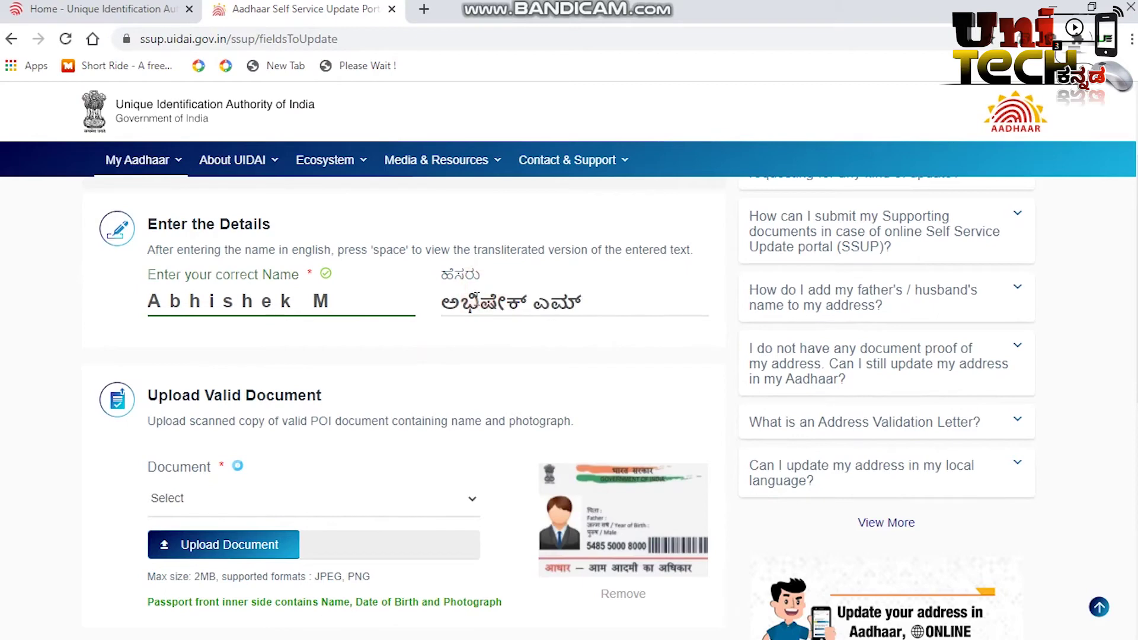
pyautogui.click(591, 296)
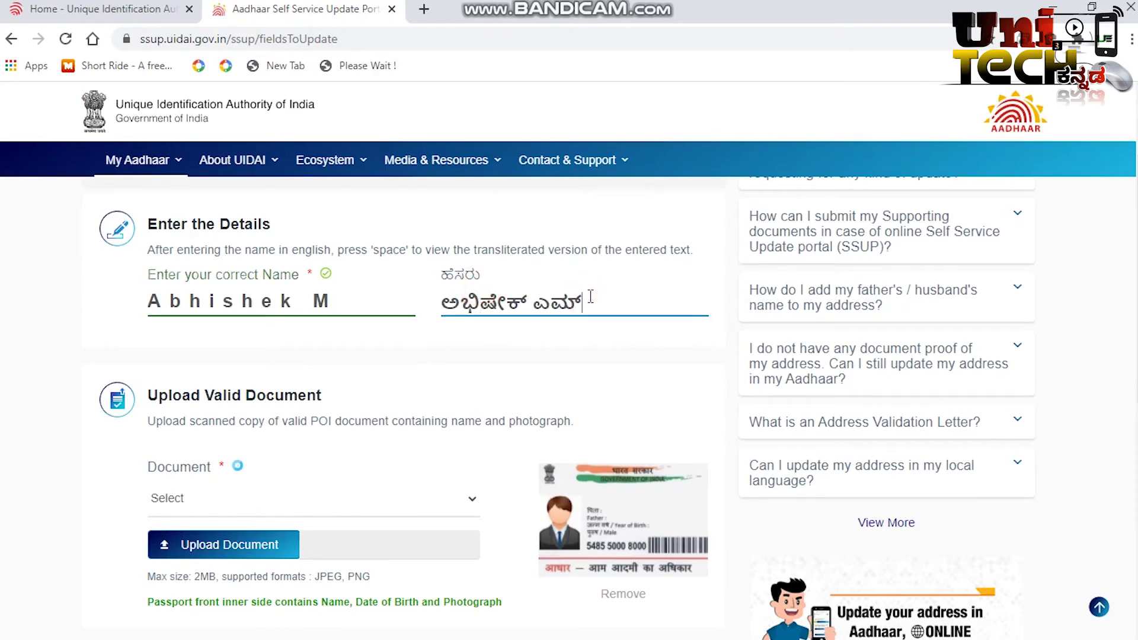
pyautogui.scroll(1, 635, 413)
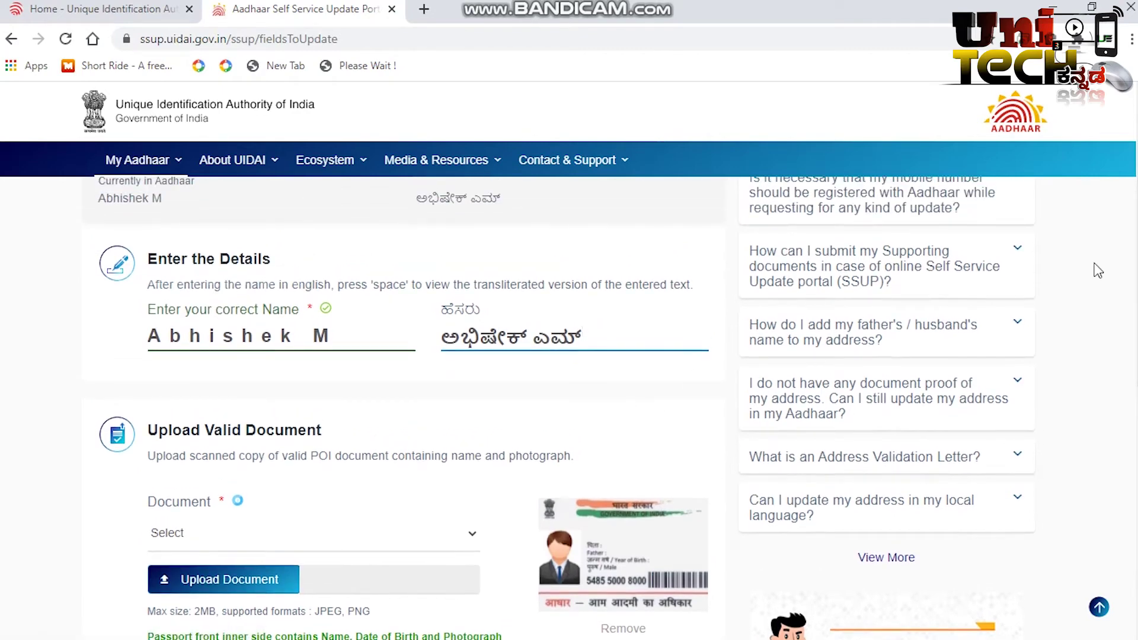
# Step: Select PAN CARD in the Document dropdown under Upload Valid Document and begin the upload
pyautogui.scroll(-3, 558, 407)
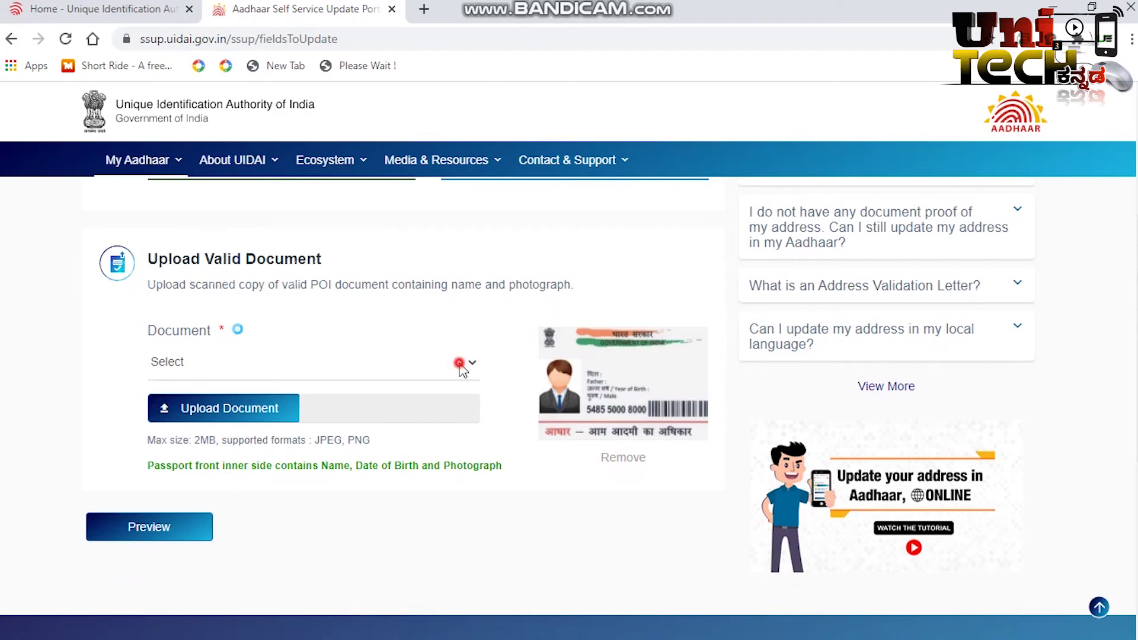
pyautogui.click(461, 366)
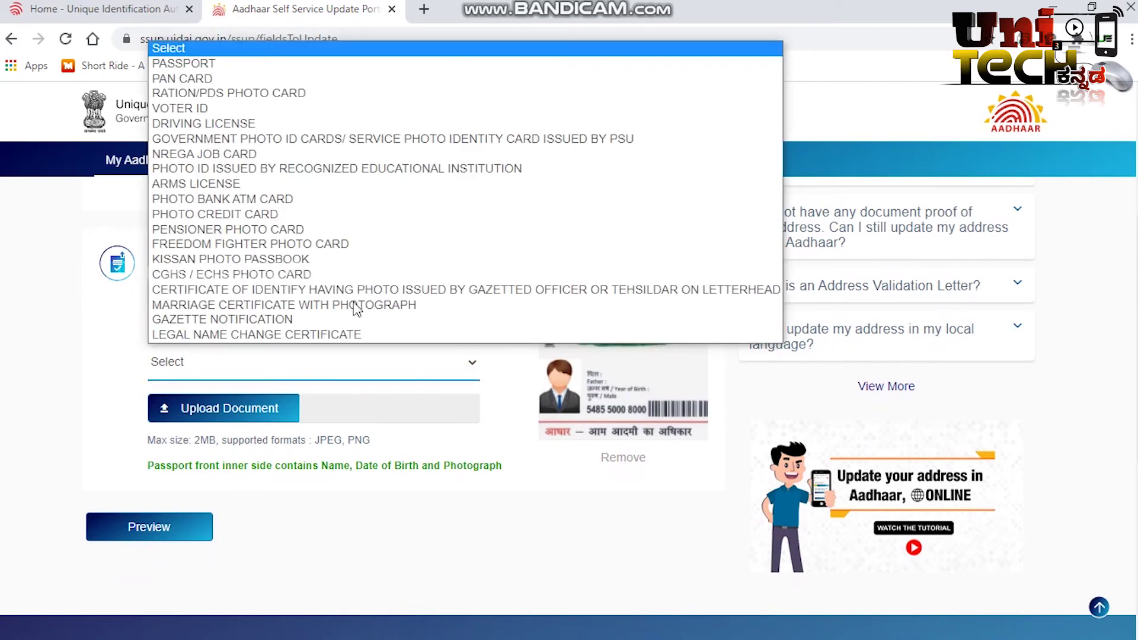
pyautogui.click(178, 80)
pyautogui.moveTo(143, 160)
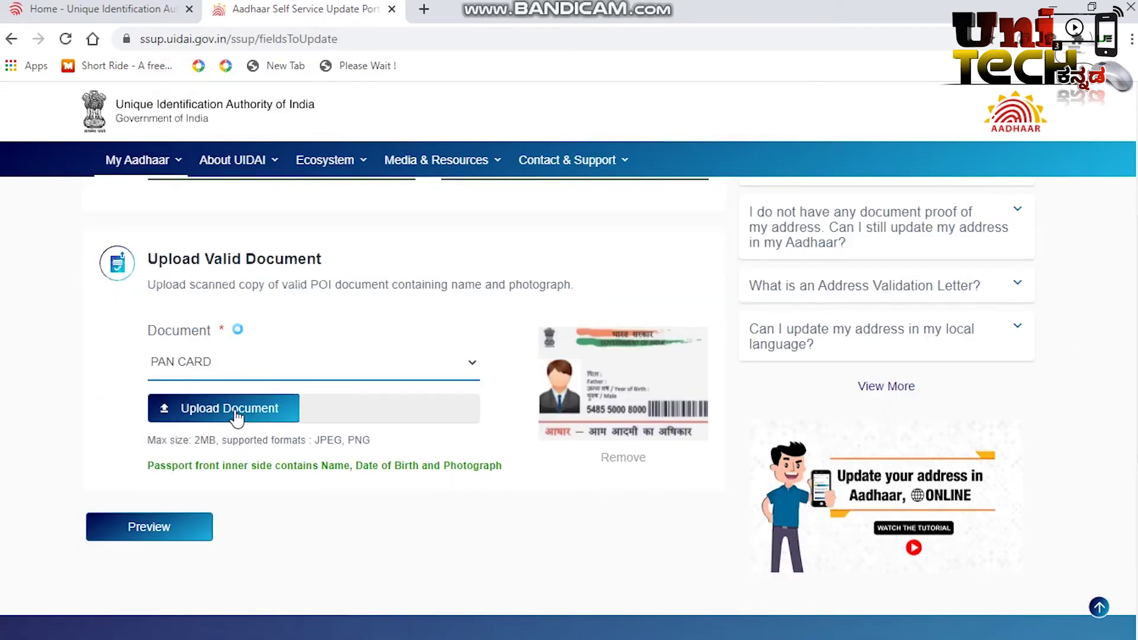
pyautogui.click(188, 416)
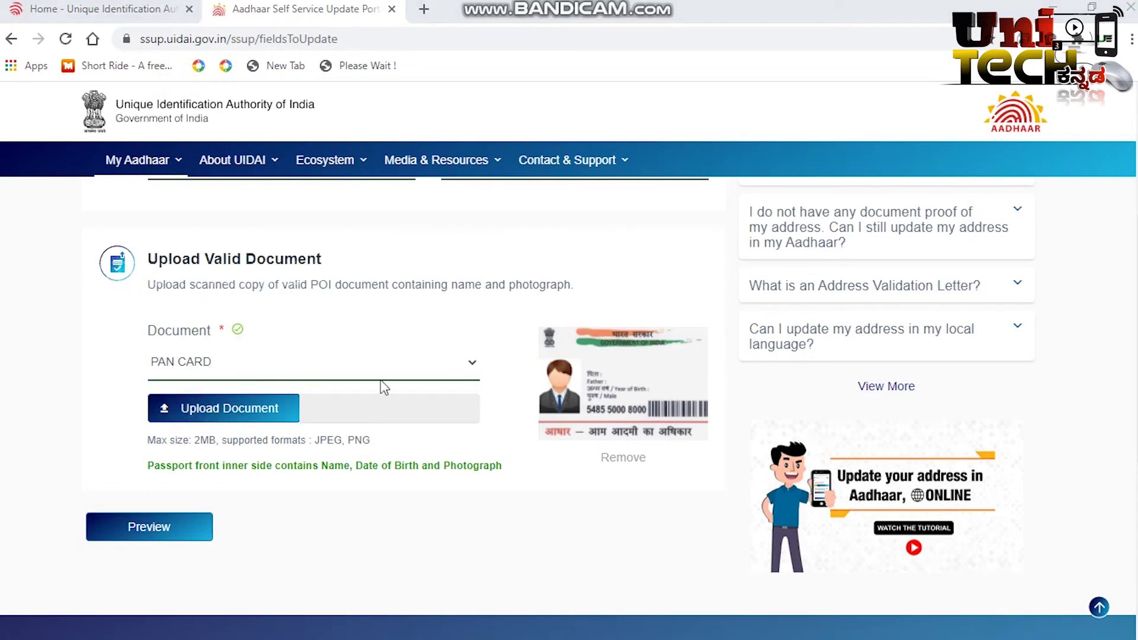